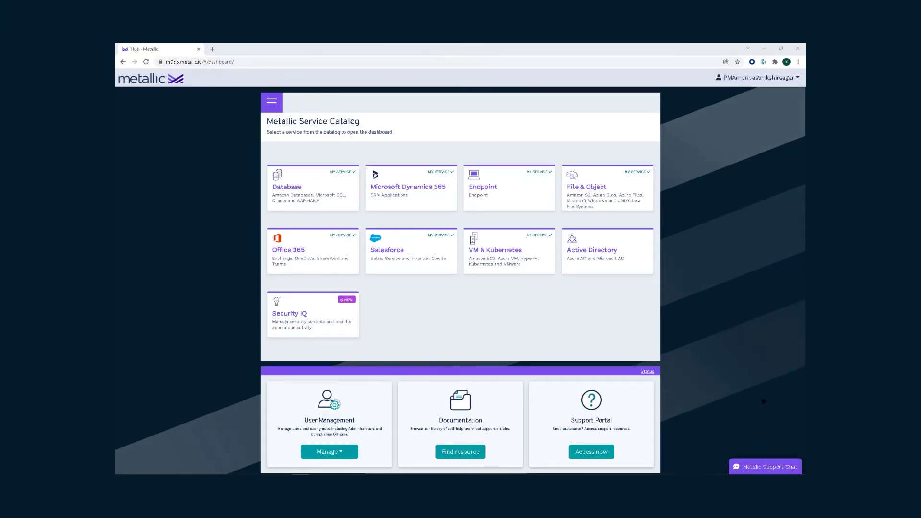
# - Open the Active Directory service dashboard showing the 1M and 2M cloud-retention plans
pyautogui.click(604, 239)
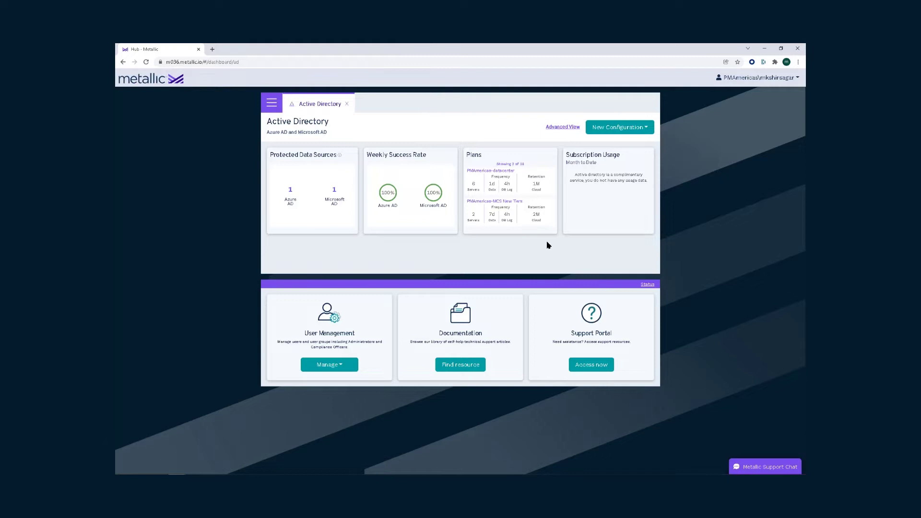
# - Start a new Microsoft AD configuration that backs up direct to cloud
pyautogui.click(637, 134)
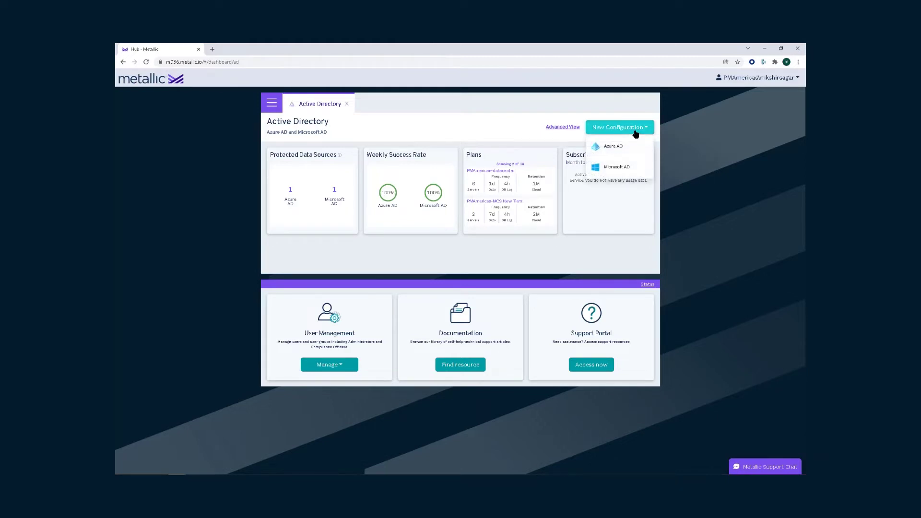
pyautogui.click(620, 166)
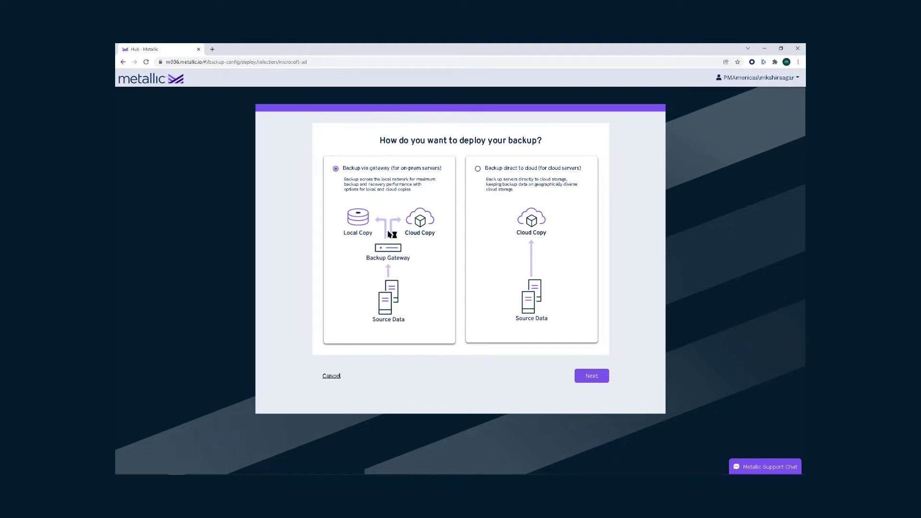
pyautogui.click(477, 169)
# - Submit dcs11env1c1us02.pm.internal.metallic.io as the Active Directory hostname to confirm the seed install
pyautogui.click(592, 377)
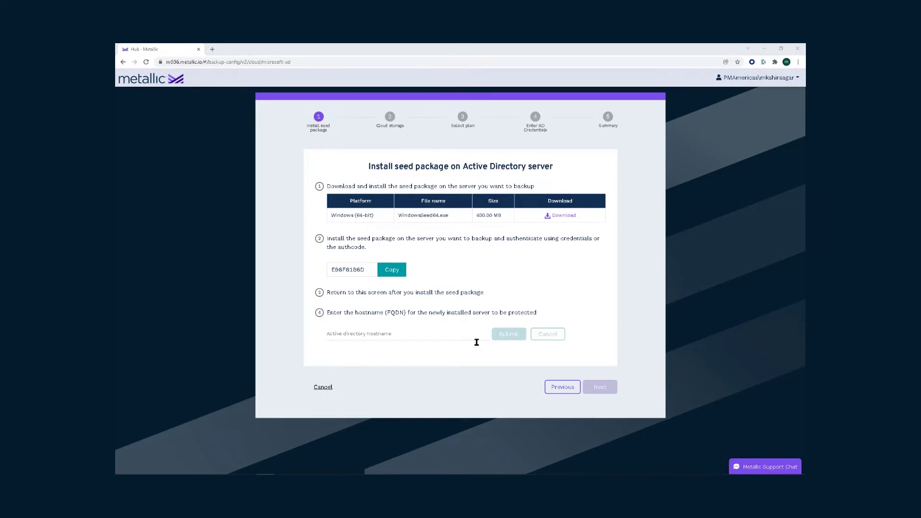
pyautogui.rightClick(368, 335)
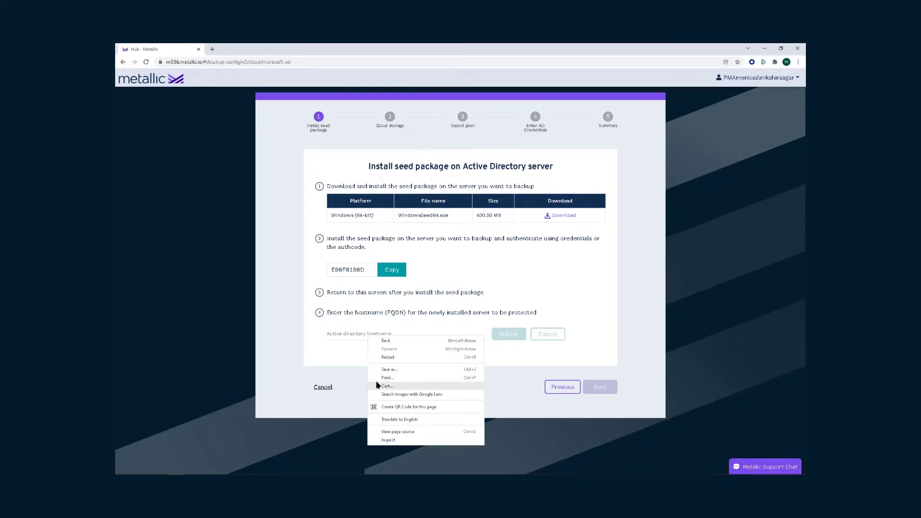
pyautogui.click(342, 333)
pyautogui.write('dcs11env1c1us02.pm.internal.metallic.io')
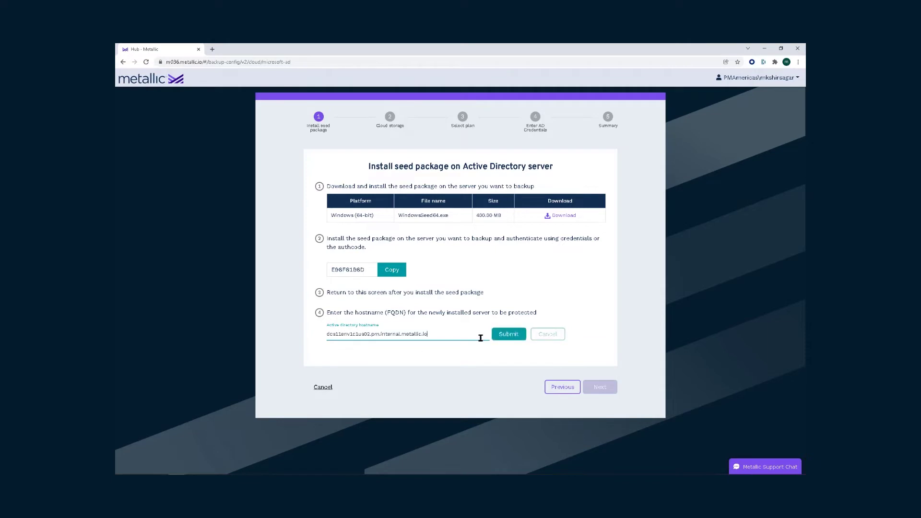
pyautogui.click(496, 335)
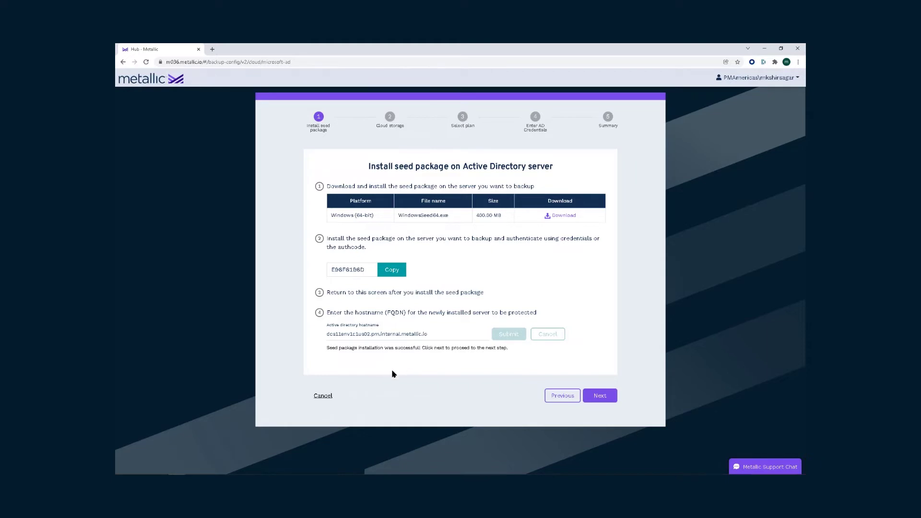
# - Use Metallic's Microsoft Azure Storage in region East US 2 (Virginia) for cloud backups
pyautogui.click(594, 393)
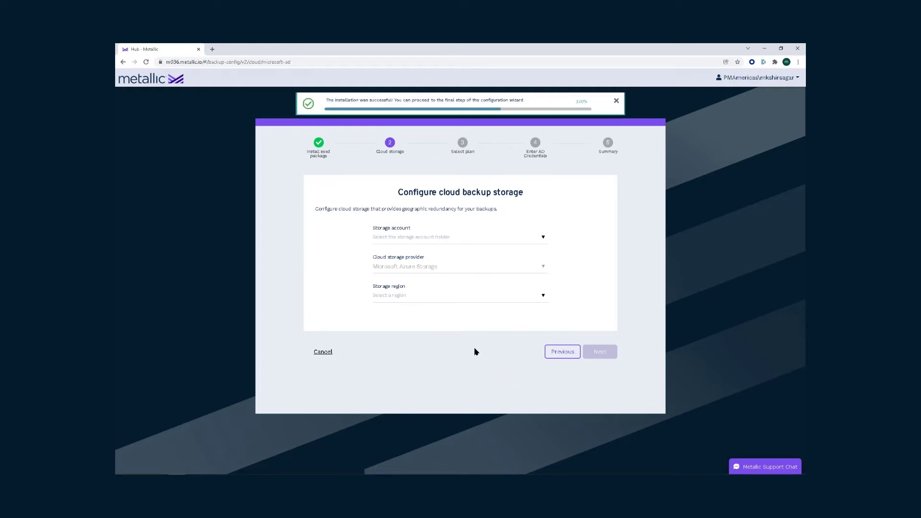
pyautogui.click(441, 238)
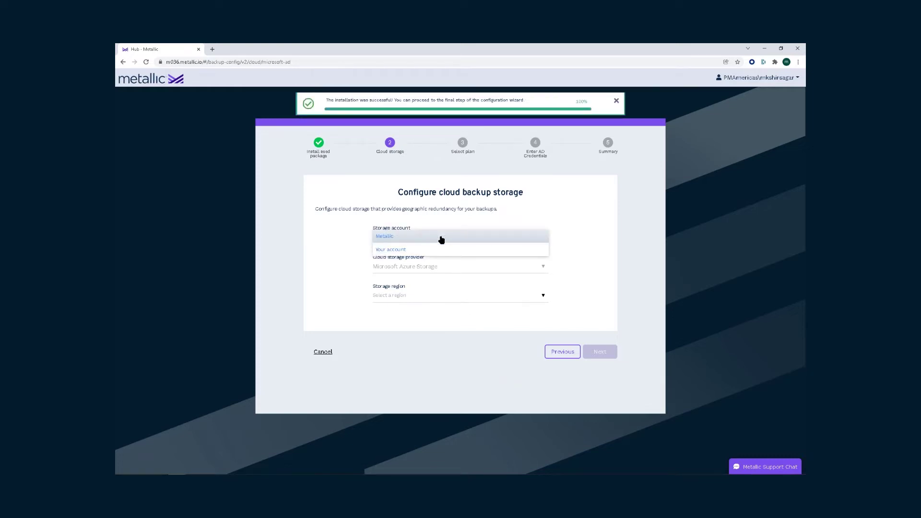
pyautogui.click(441, 238)
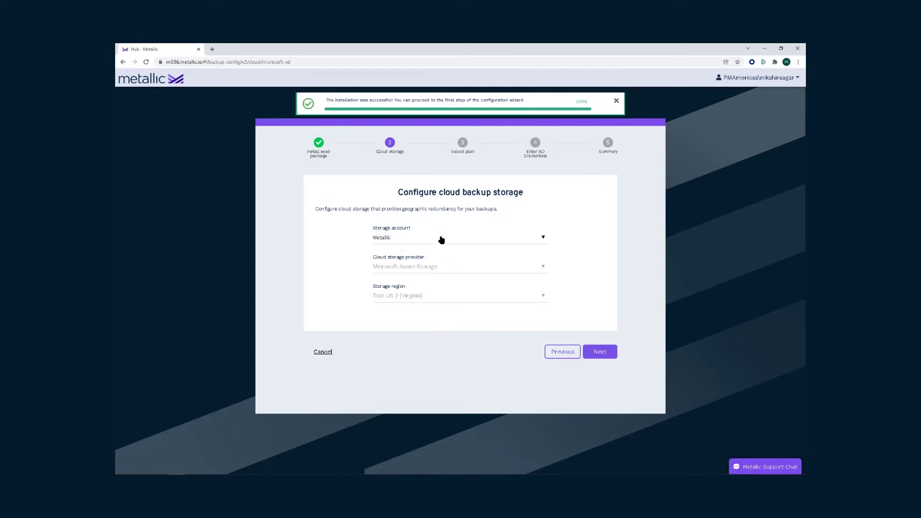
pyautogui.click(441, 239)
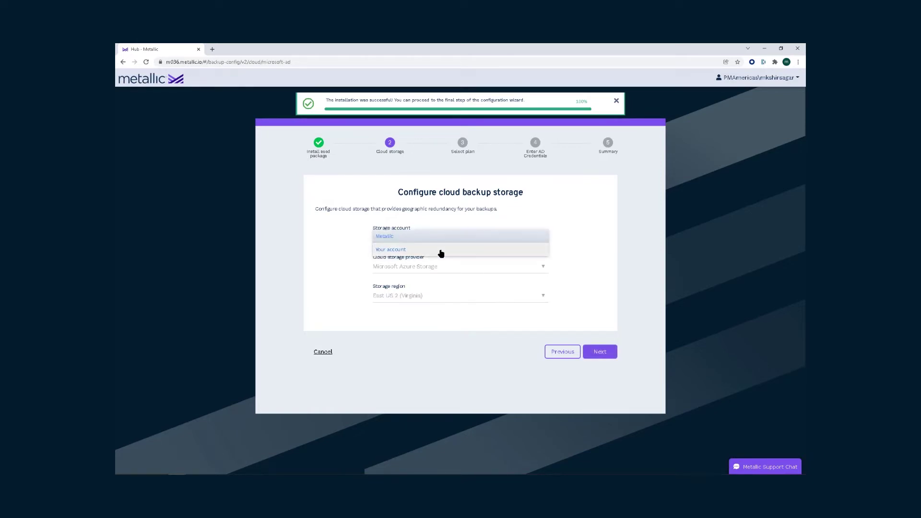
pyautogui.click(441, 253)
pyautogui.click(422, 297)
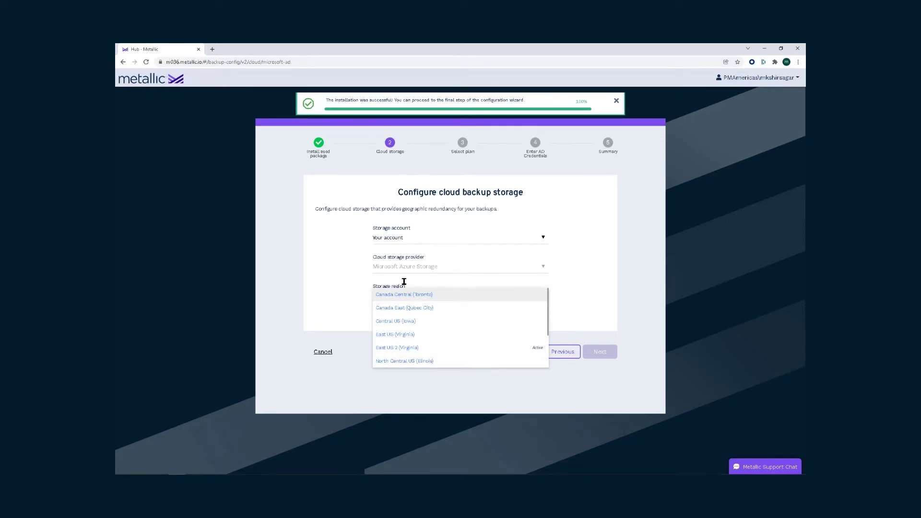
pyautogui.click(408, 238)
pyautogui.click(409, 237)
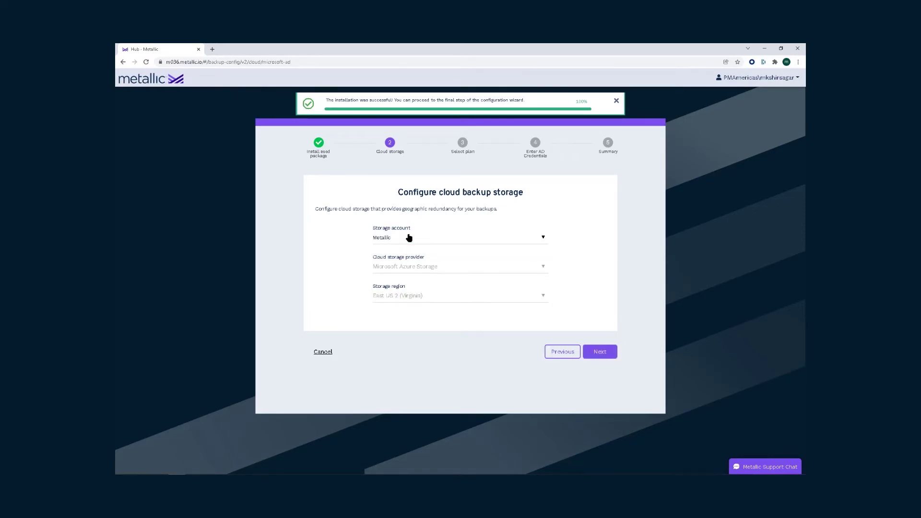
# - Keep the existing daily-backup plan after reviewing the new-plan and custom-plan options
pyautogui.click(597, 353)
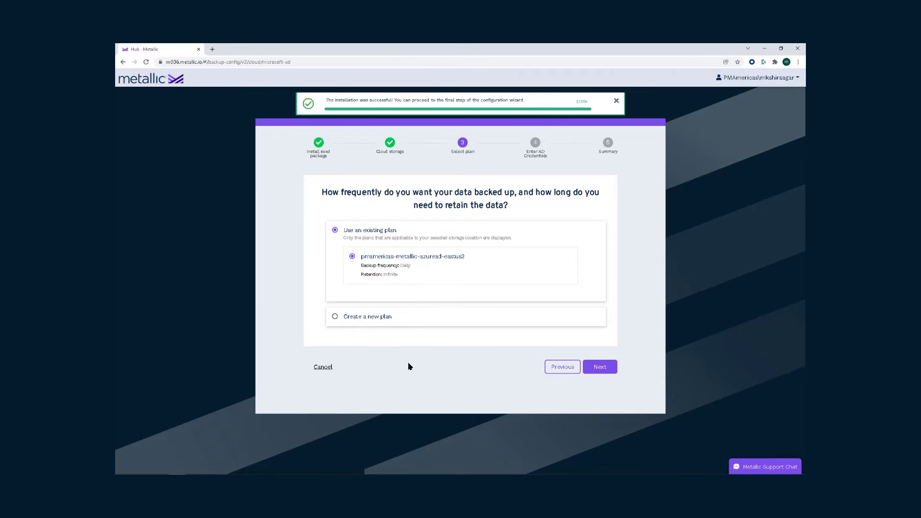
pyautogui.click(335, 317)
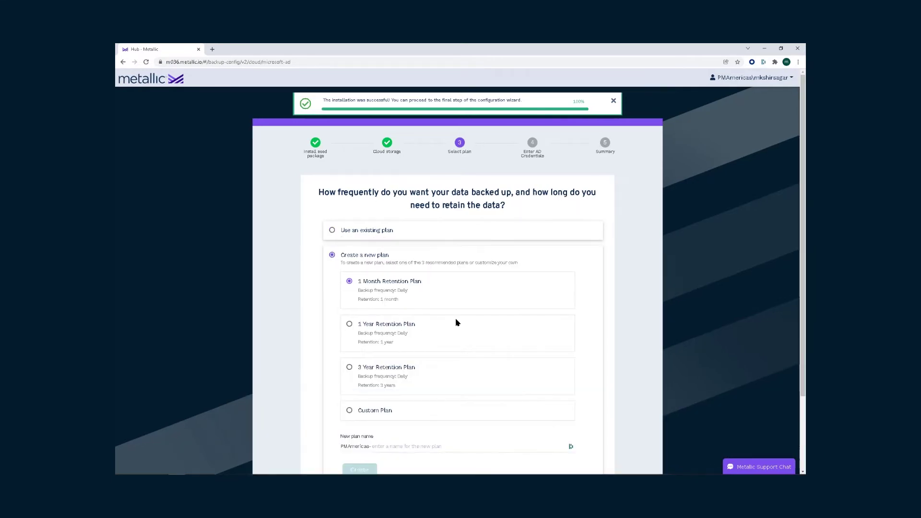
pyautogui.scroll(-1, 475, 308)
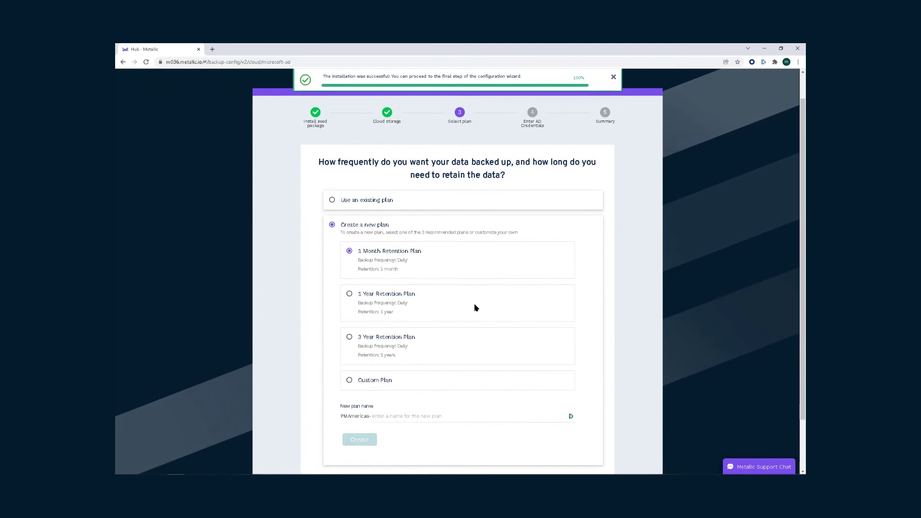
pyautogui.scroll(-1, 475, 307)
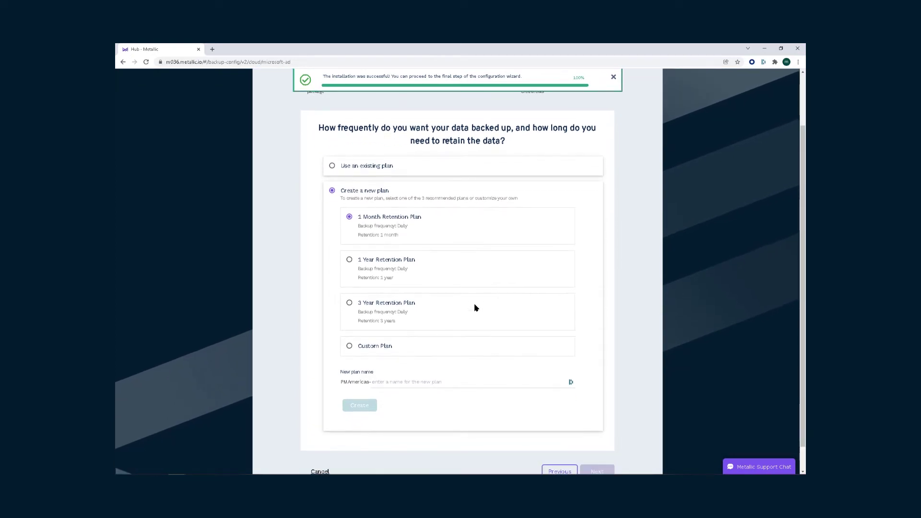
pyautogui.click(349, 346)
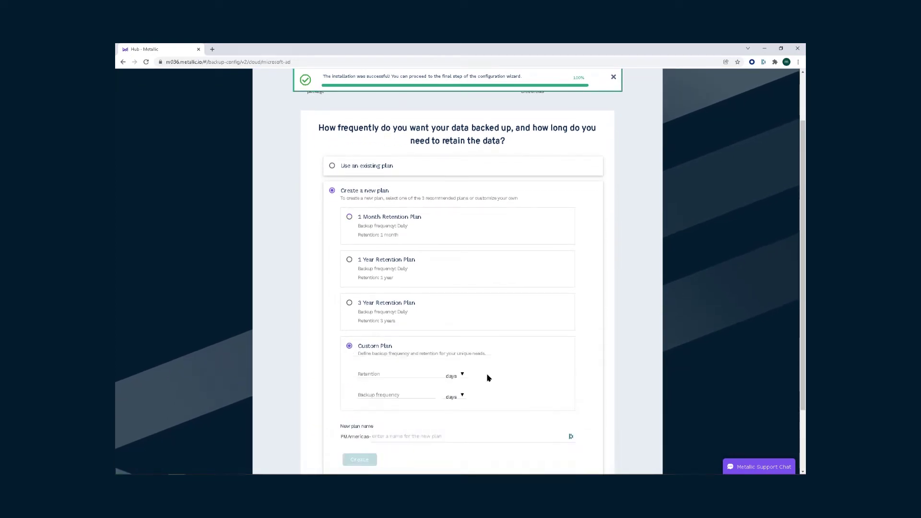
pyautogui.scroll(-1, 582, 348)
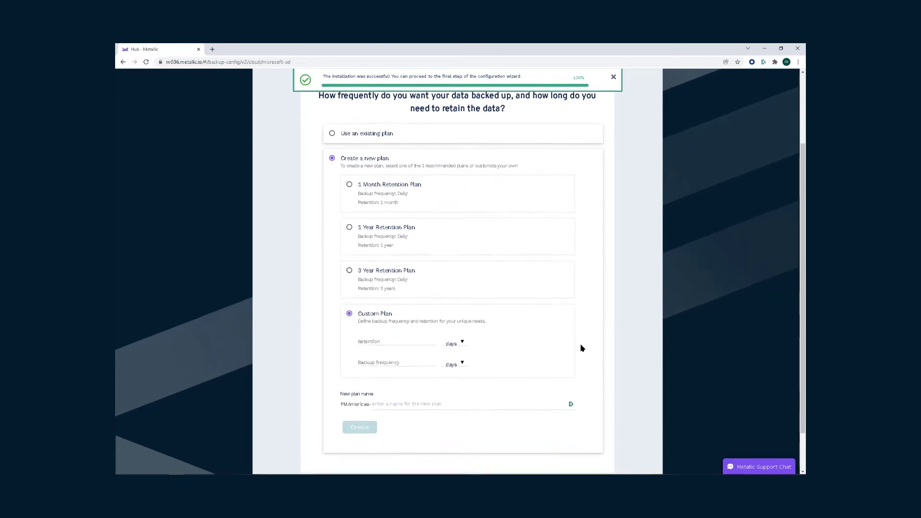
pyautogui.scroll(2, 381, 242)
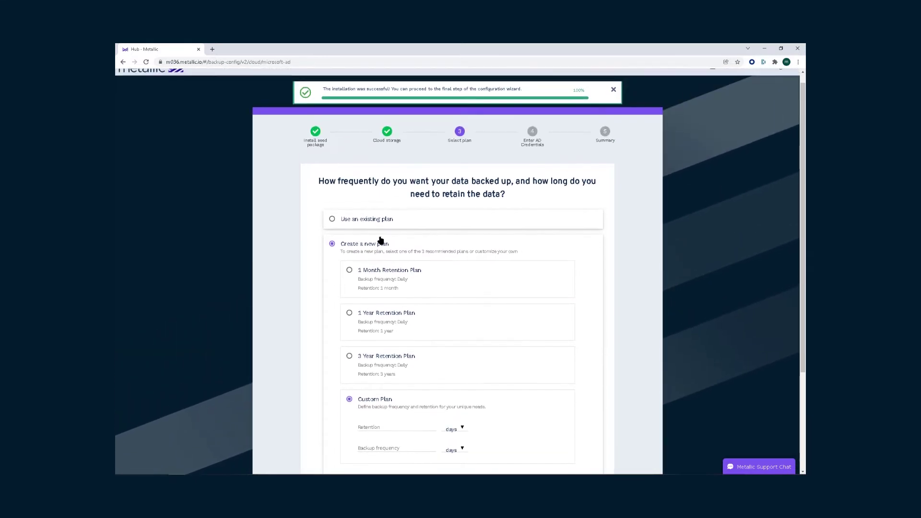
pyautogui.click(333, 220)
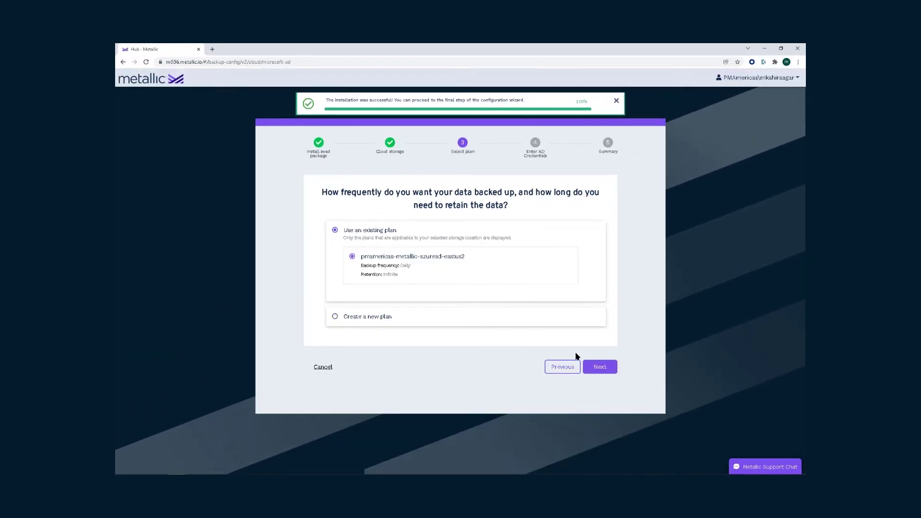
pyautogui.click(599, 367)
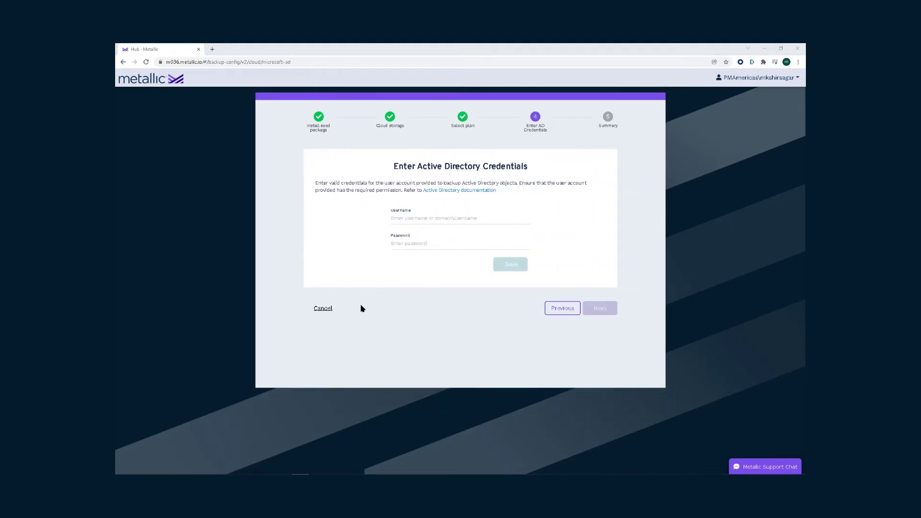
# - Enter the Active Directory admin username and password, then save the credentials
pyautogui.click(424, 218)
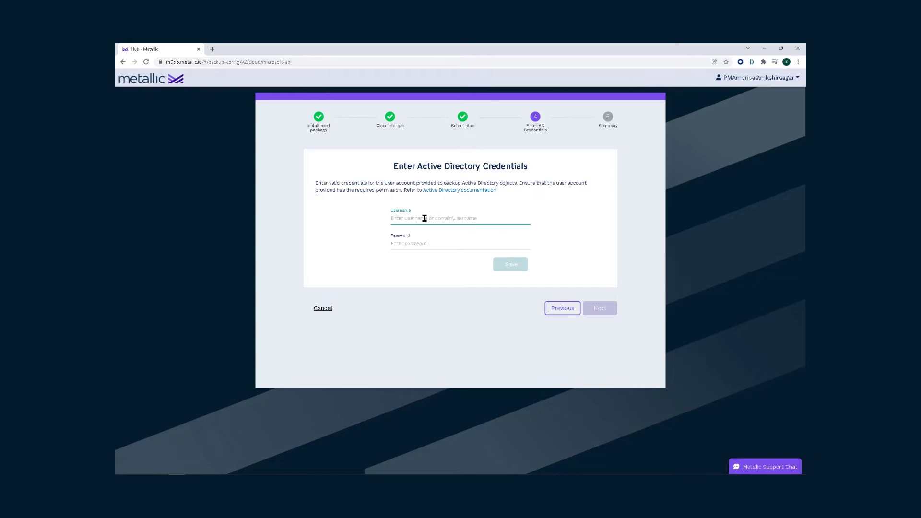
pyautogui.write('env1-admin')
pyautogui.press('Tab')
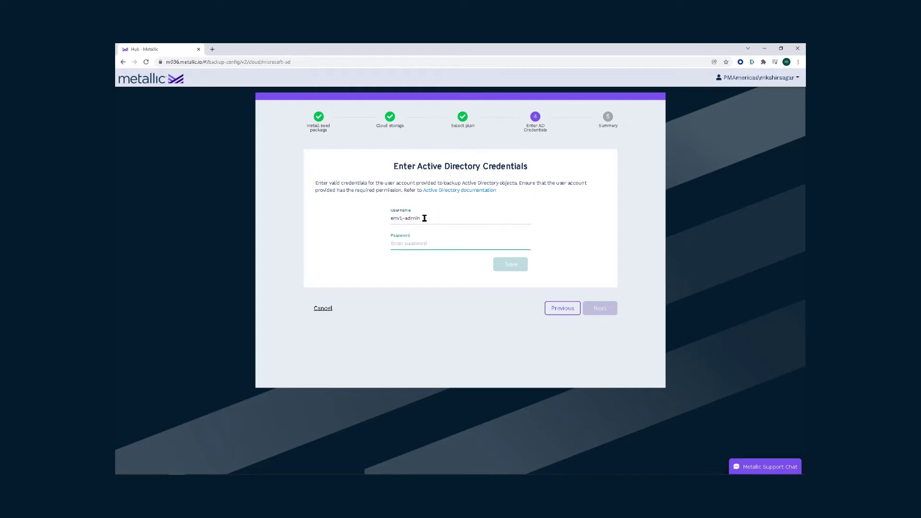
pyautogui.hotkey('ctrl', 'v')
pyautogui.click(517, 267)
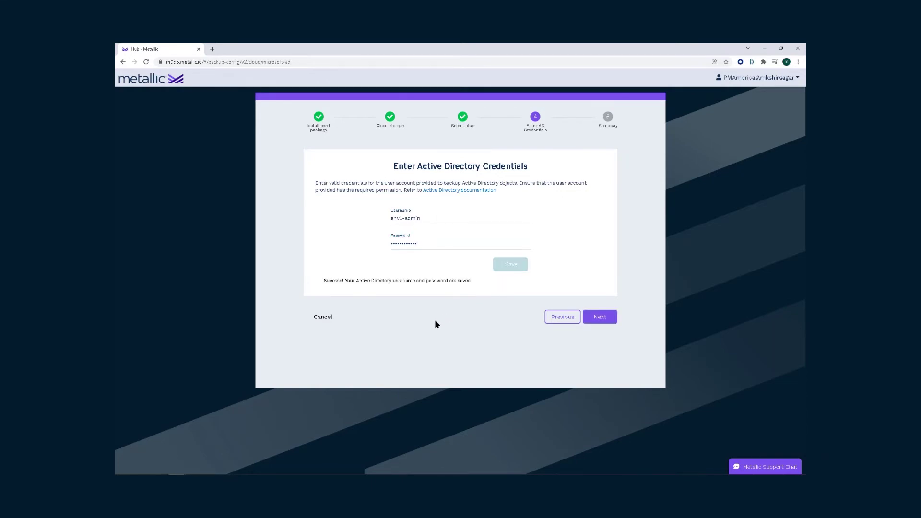
# - Finish the Microsoft AD setup at the summary and return to the Active Directory dashboard
pyautogui.click(600, 317)
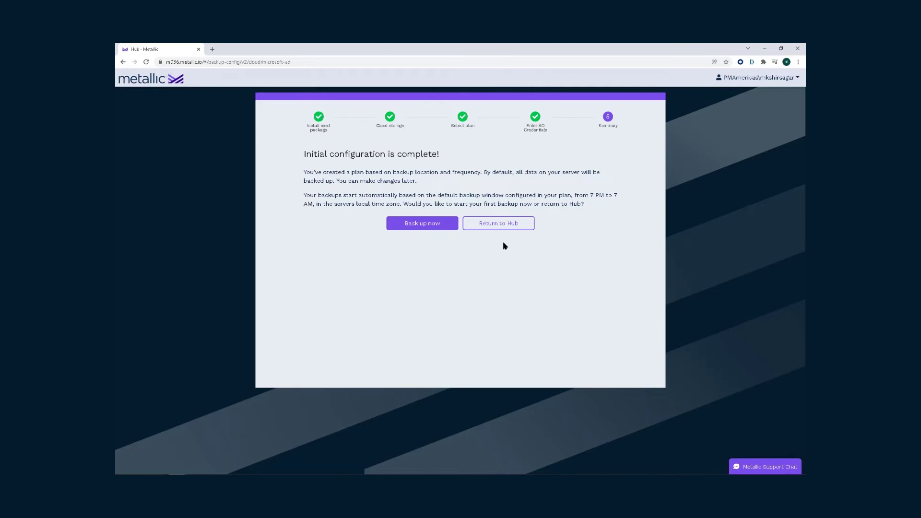
pyautogui.click(504, 228)
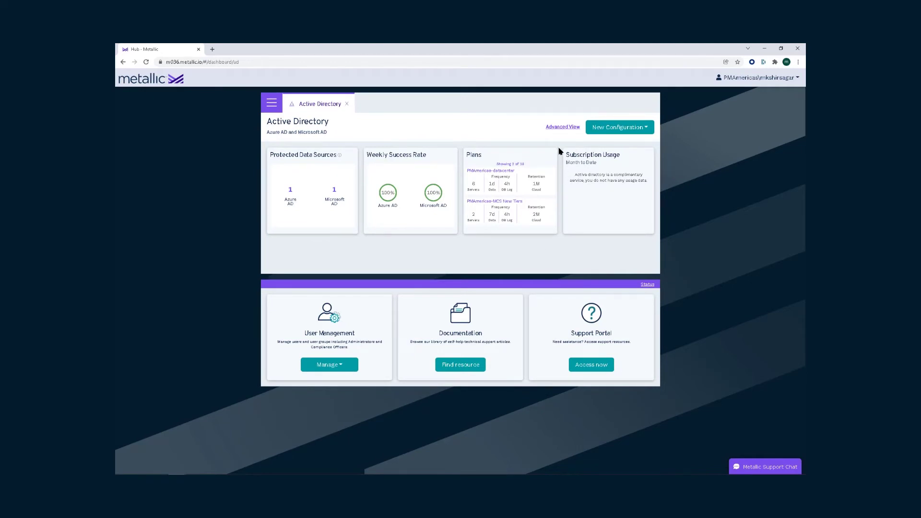
# - Start a new Azure AD configuration and continue past its backup overview
pyautogui.click(613, 132)
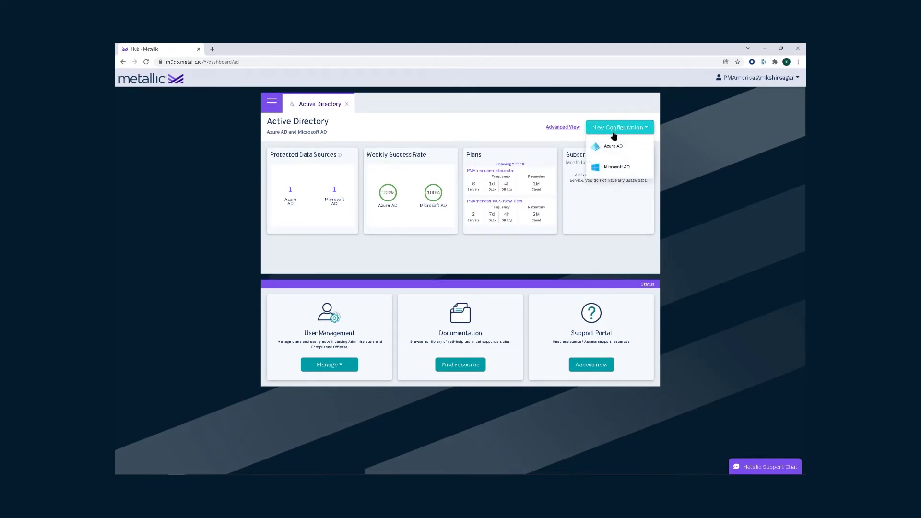
pyautogui.click(617, 150)
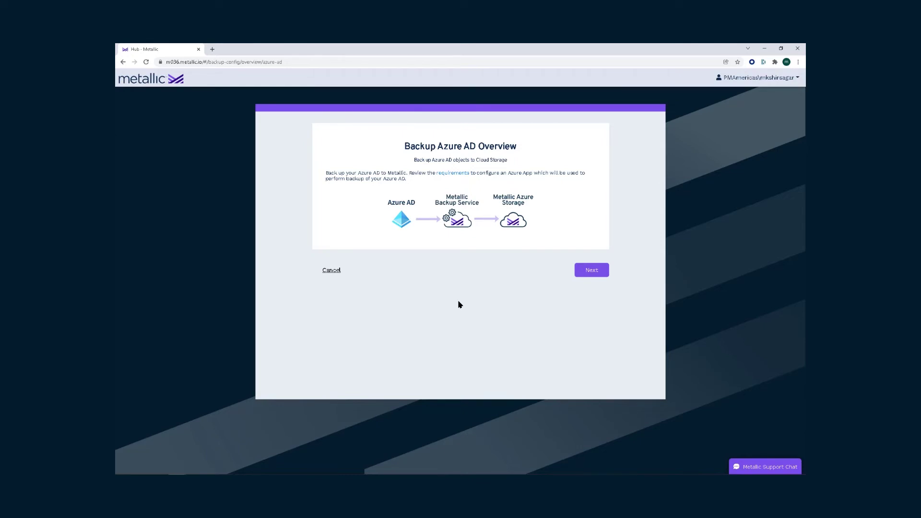
pyautogui.click(587, 270)
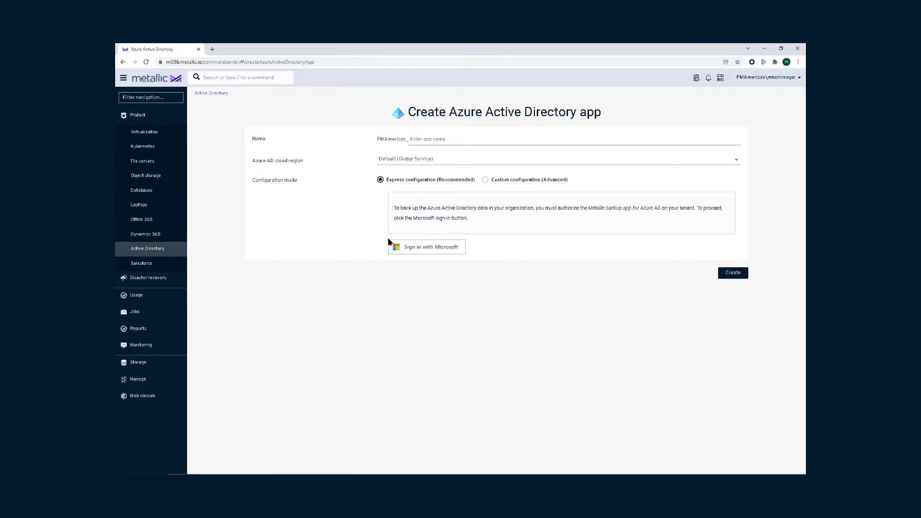
# - Open the dcs11env1c1us02 client and launch Restore to browse its latest backup
pyautogui.click(212, 94)
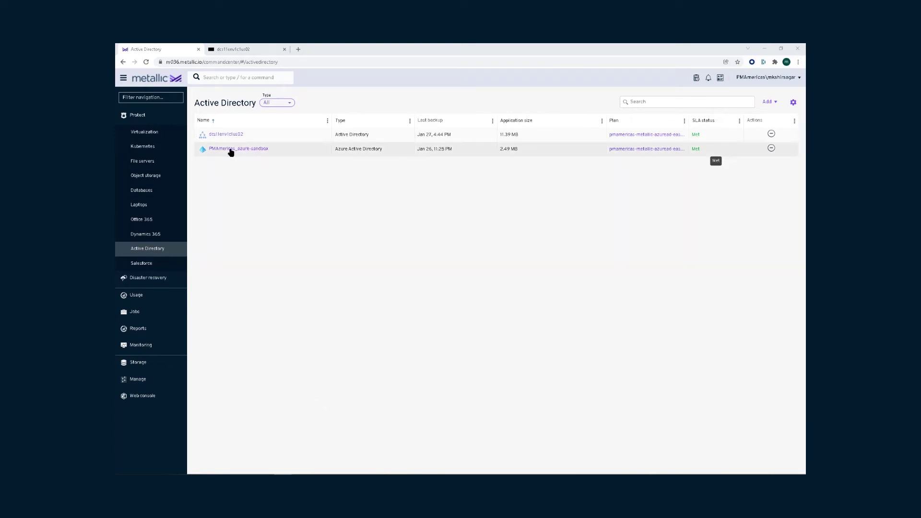
pyautogui.click(226, 135)
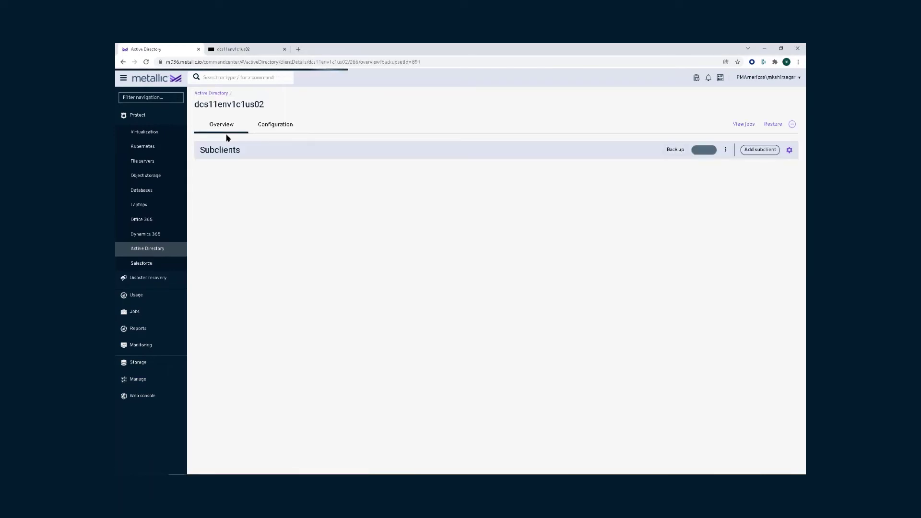
pyautogui.click(770, 126)
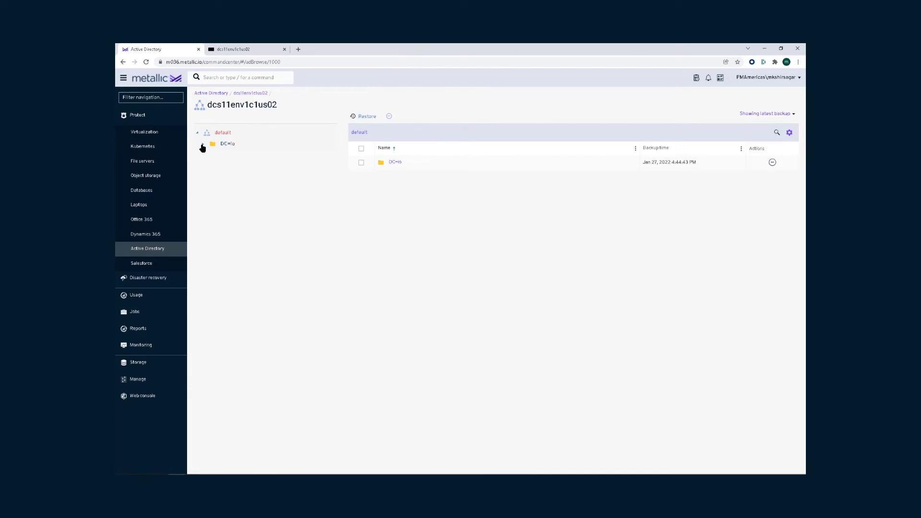
# - Browse DC=io > metallic > Internal > pm > OU=Metallic to list OU=Users' five user objects
pyautogui.click(203, 145)
pyautogui.click(208, 155)
pyautogui.click(214, 167)
pyautogui.click(220, 179)
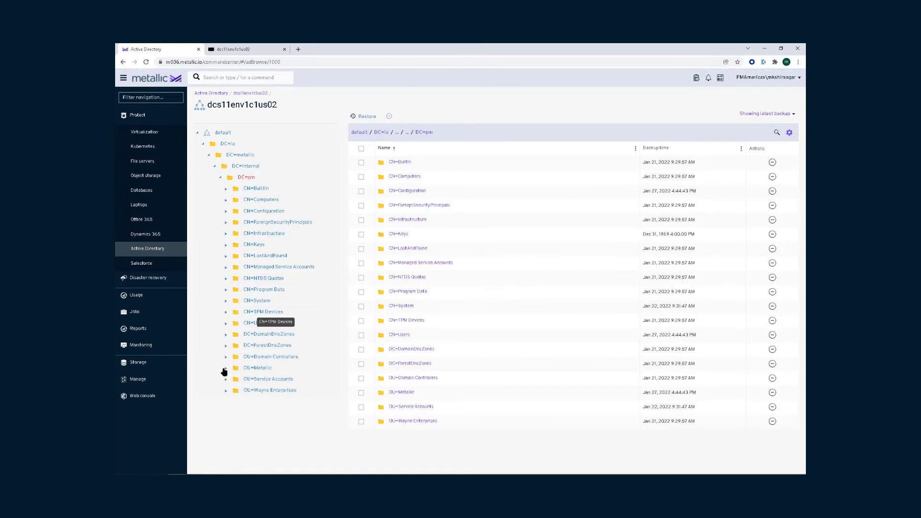
pyautogui.click(226, 368)
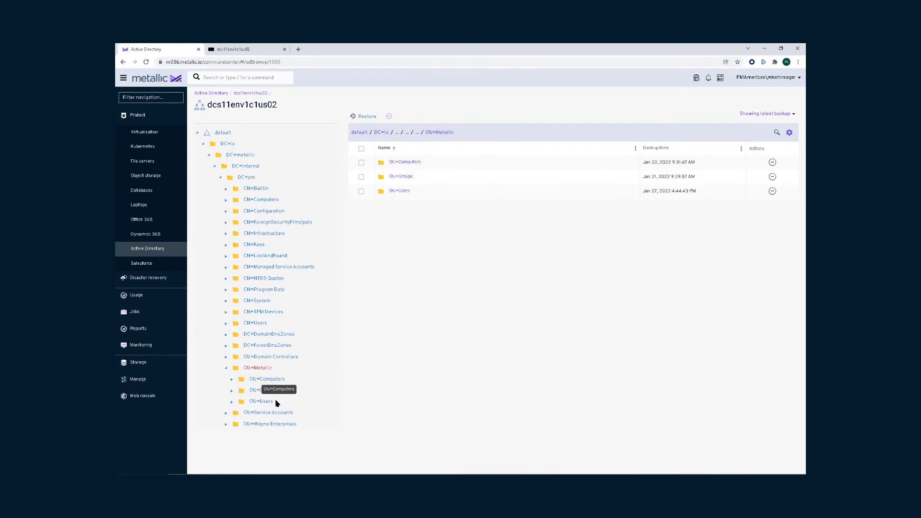
pyautogui.click(270, 402)
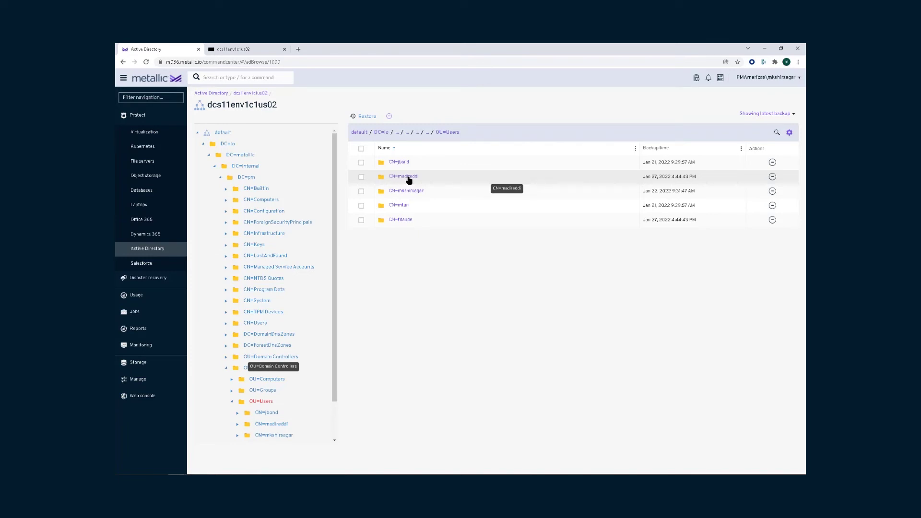
pyautogui.click(772, 176)
pyautogui.moveTo(769, 201)
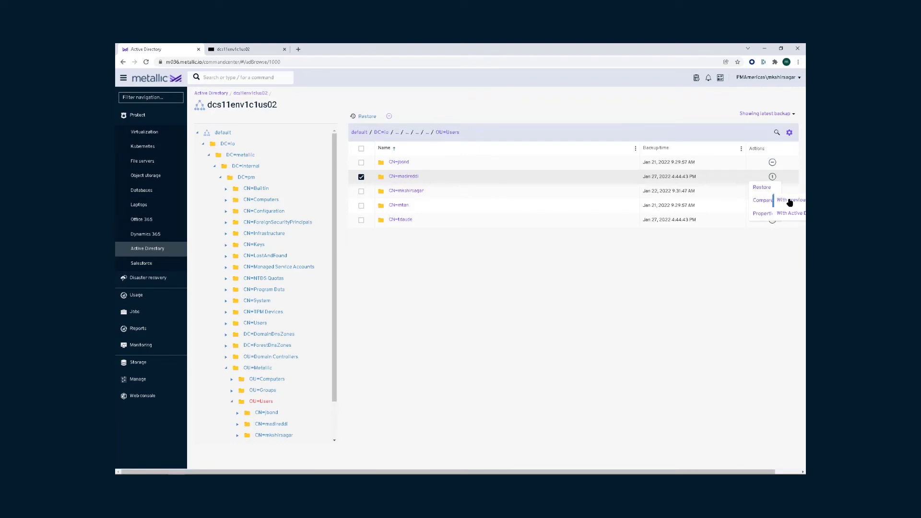
pyautogui.click(790, 201)
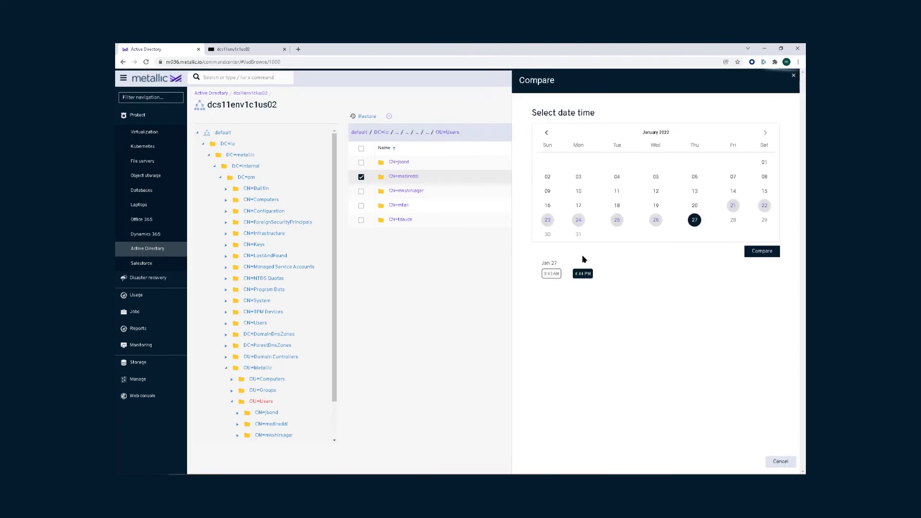
pyautogui.click(544, 273)
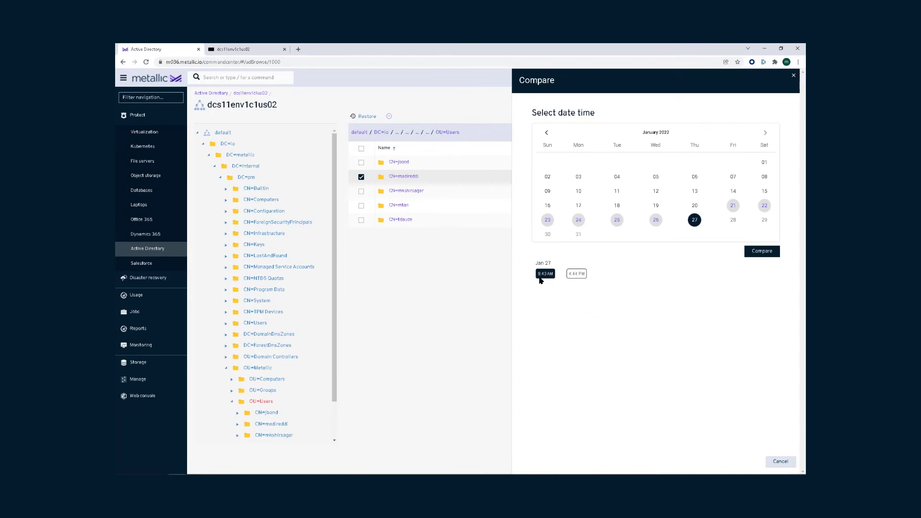
pyautogui.click(764, 254)
# - Tick the changed userAccountControl attribute, then cancel out of the comparison
pyautogui.moveTo(791, 345); pyautogui.dragTo(792, 379)
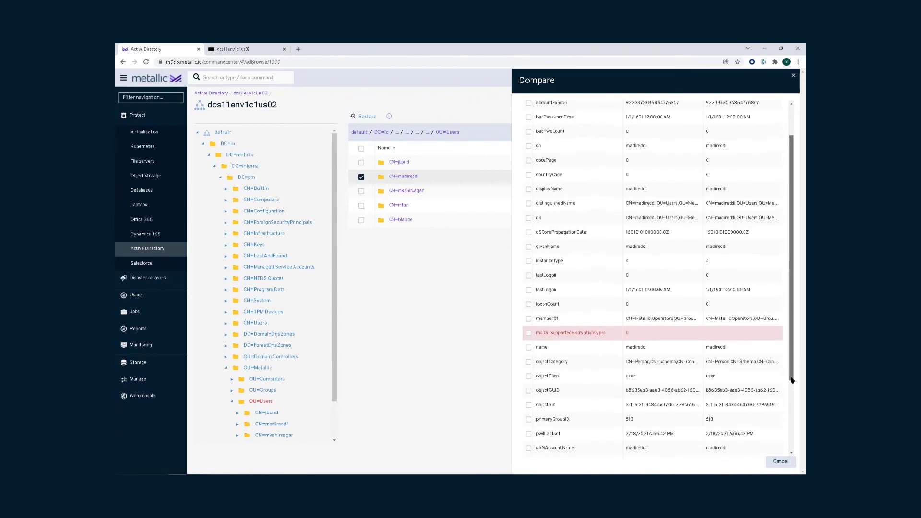
pyautogui.scroll(-3, 719, 387)
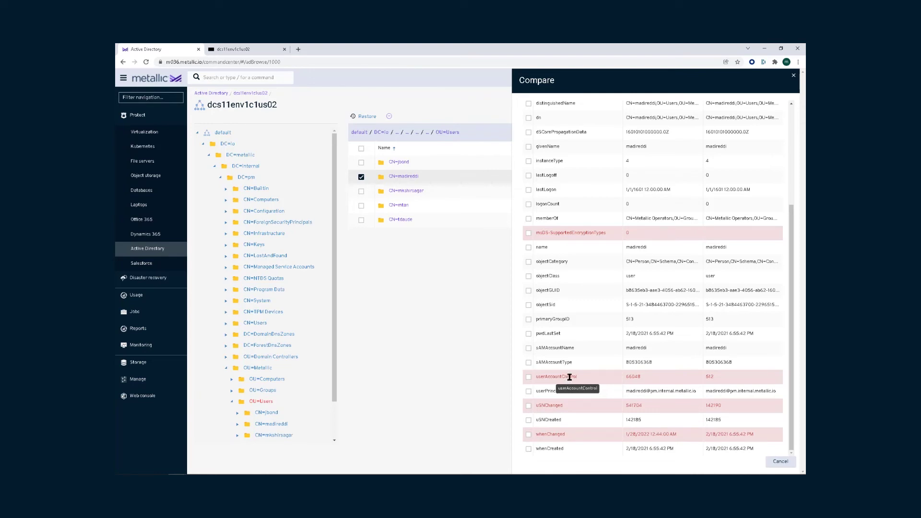
pyautogui.click(528, 377)
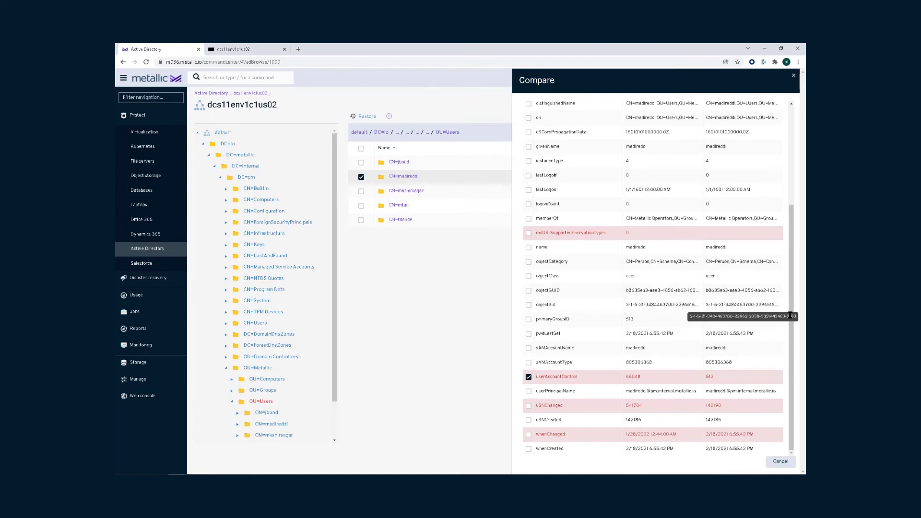
pyautogui.moveTo(792, 307); pyautogui.dragTo(769, 161)
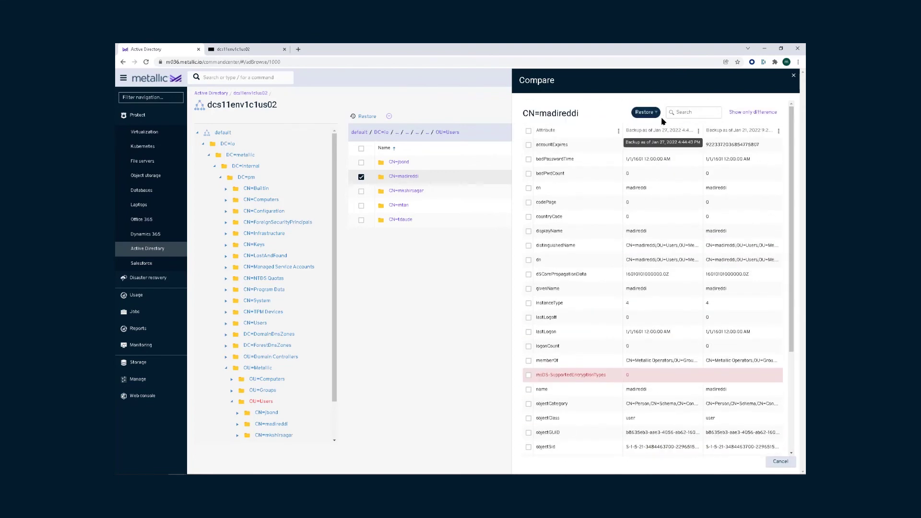
pyautogui.click(778, 462)
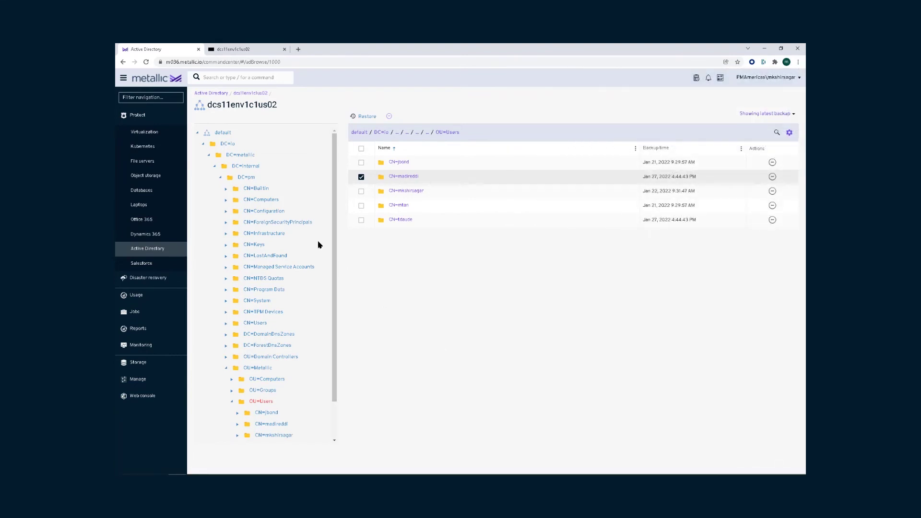
# - Open the PMAmericas_azure-sandbox client and browse its Jan 26 recovery point
pyautogui.click(216, 93)
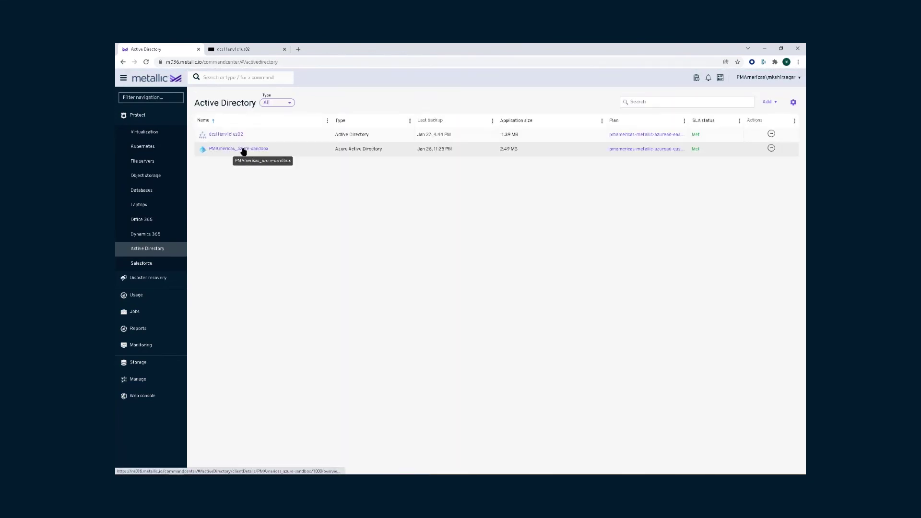
pyautogui.click(241, 152)
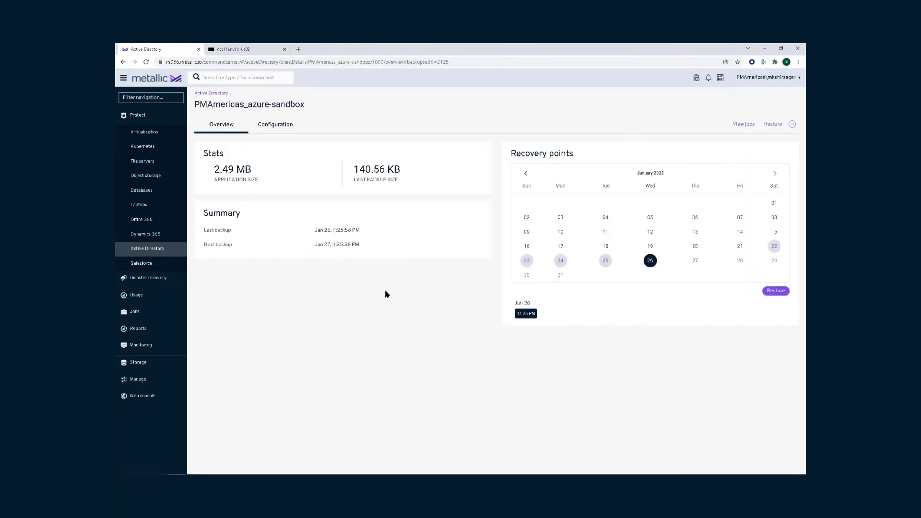
pyautogui.click(774, 290)
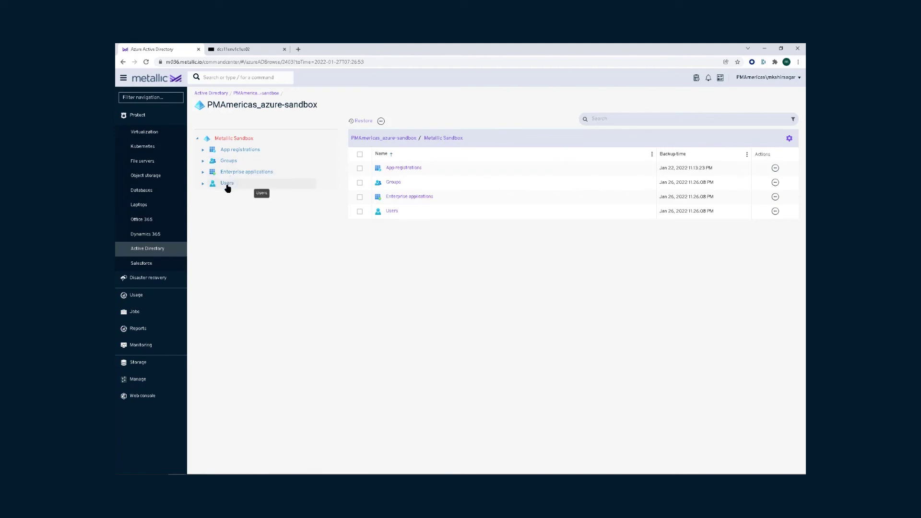
# - Restore a backed-up Azure AD user with Overwrite unconditionally and Restore Relationship, then return to Active Directory
pyautogui.click(203, 186)
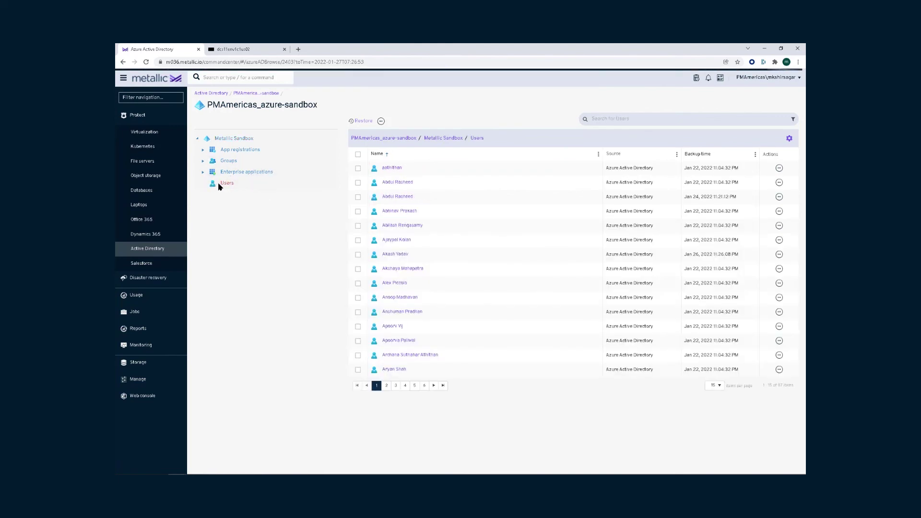
pyautogui.click(357, 270)
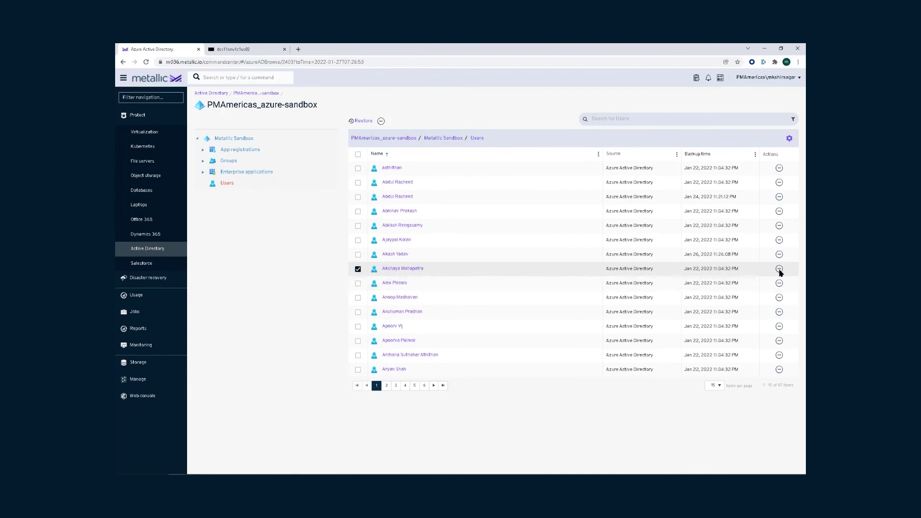
pyautogui.click(779, 268)
pyautogui.click(776, 279)
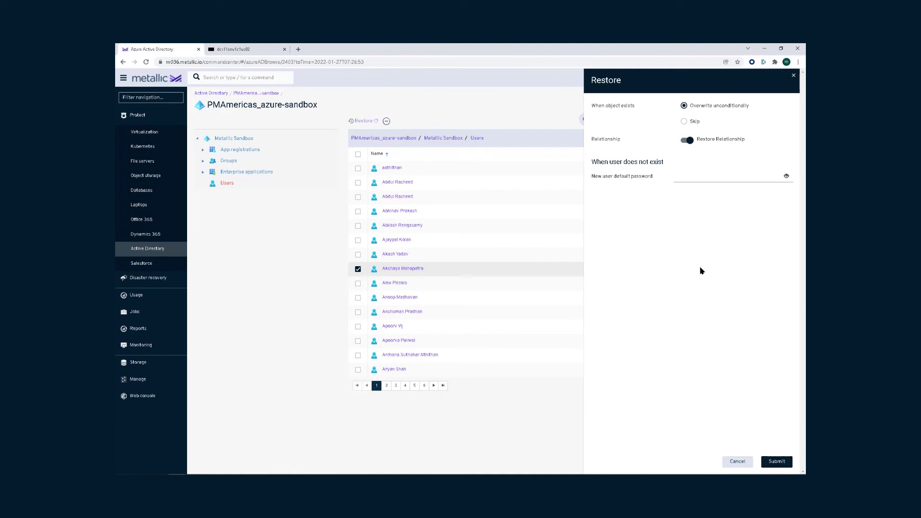
pyautogui.click(737, 461)
pyautogui.click(237, 151)
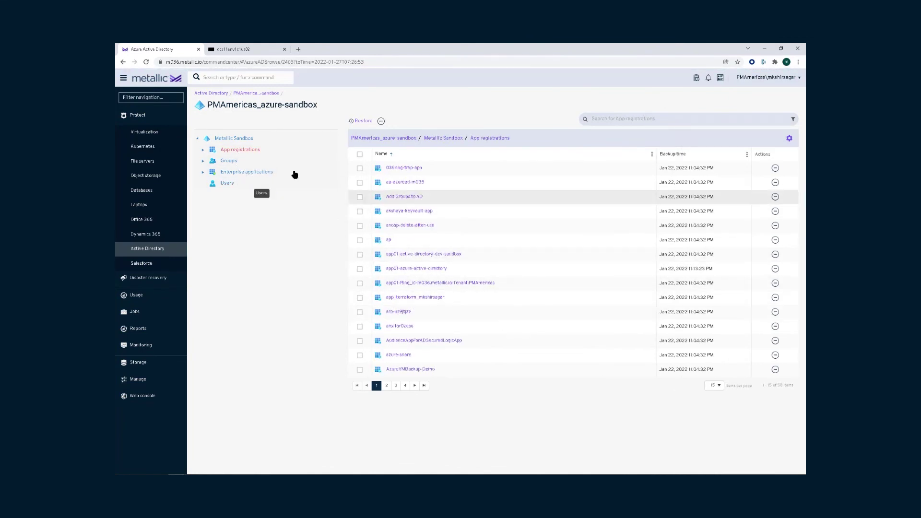
pyautogui.click(214, 94)
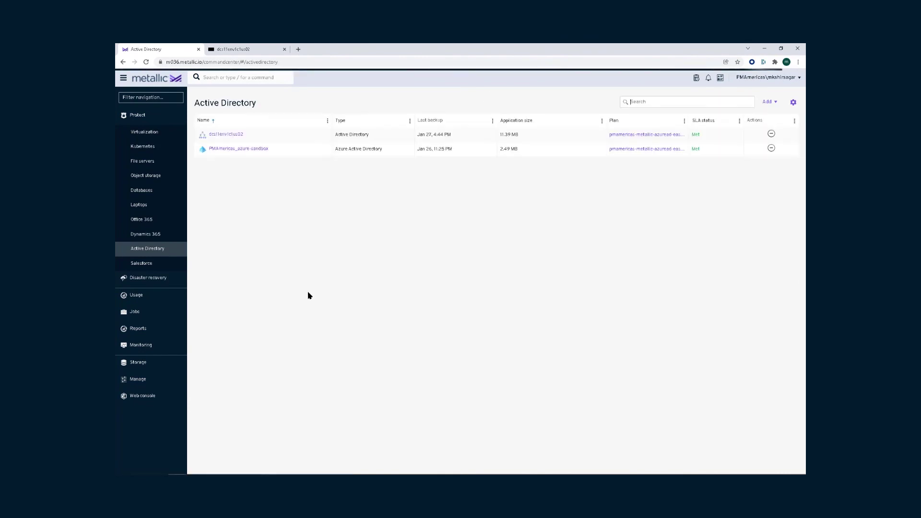